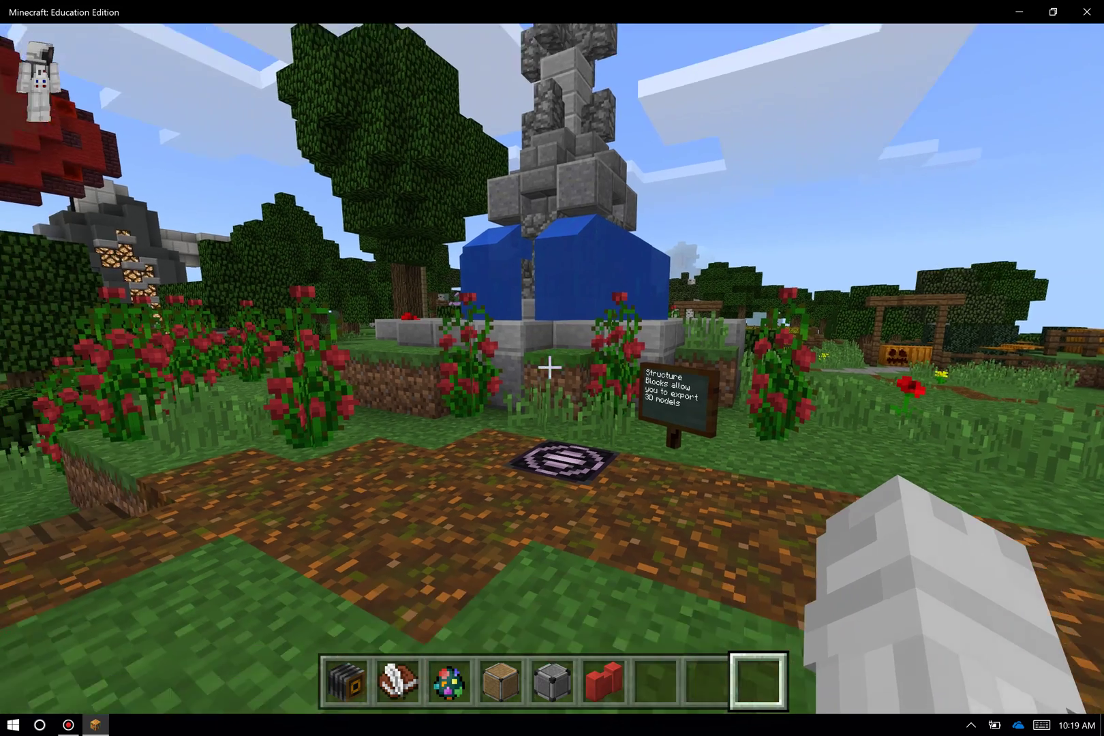
- Walk up to the structure block, enable Show Coordinates in the world's game settings, and return to the game
key("w")
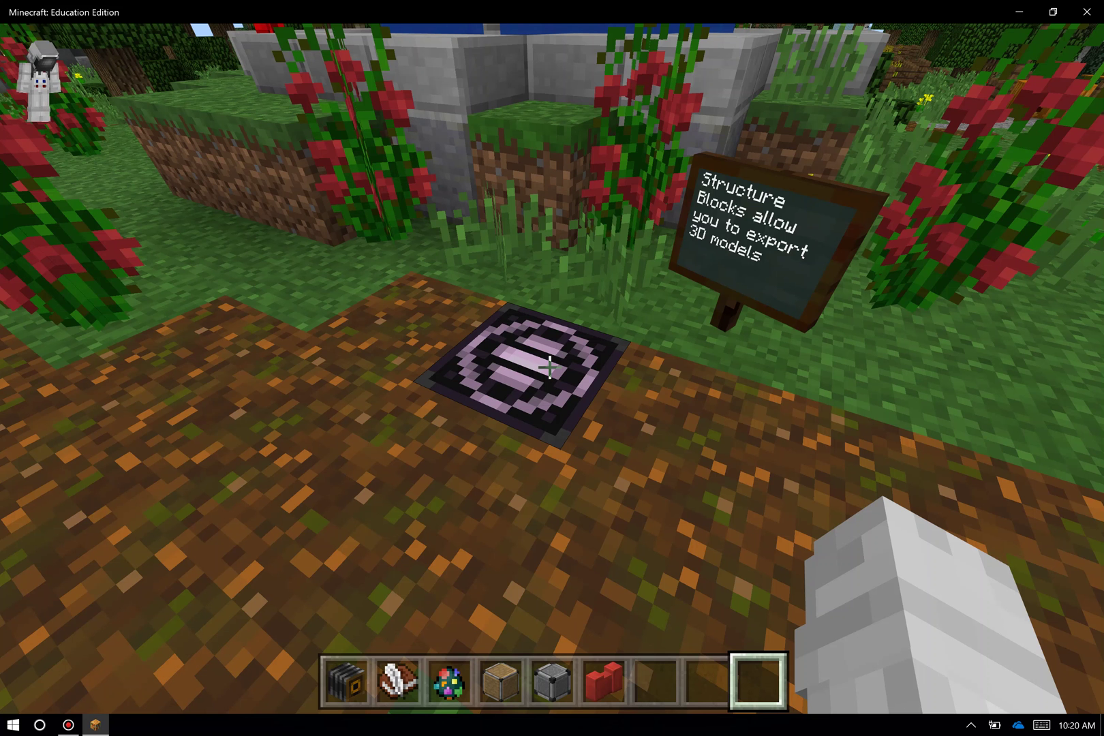
key("Escape")
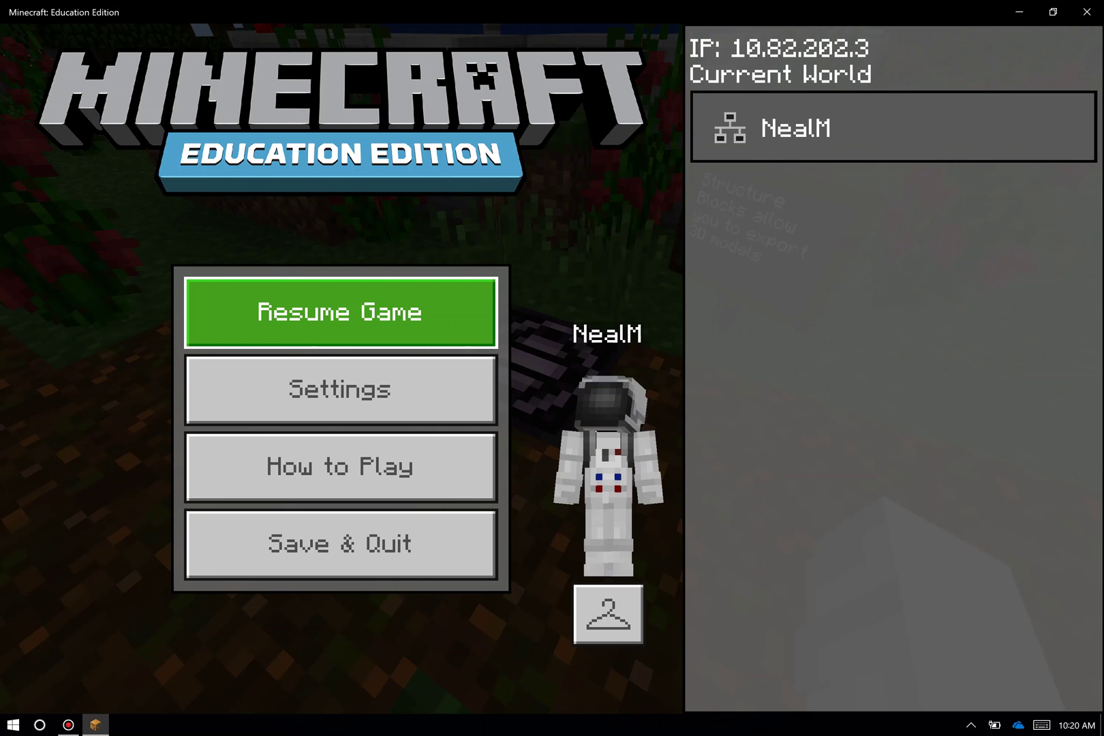
key("Down")
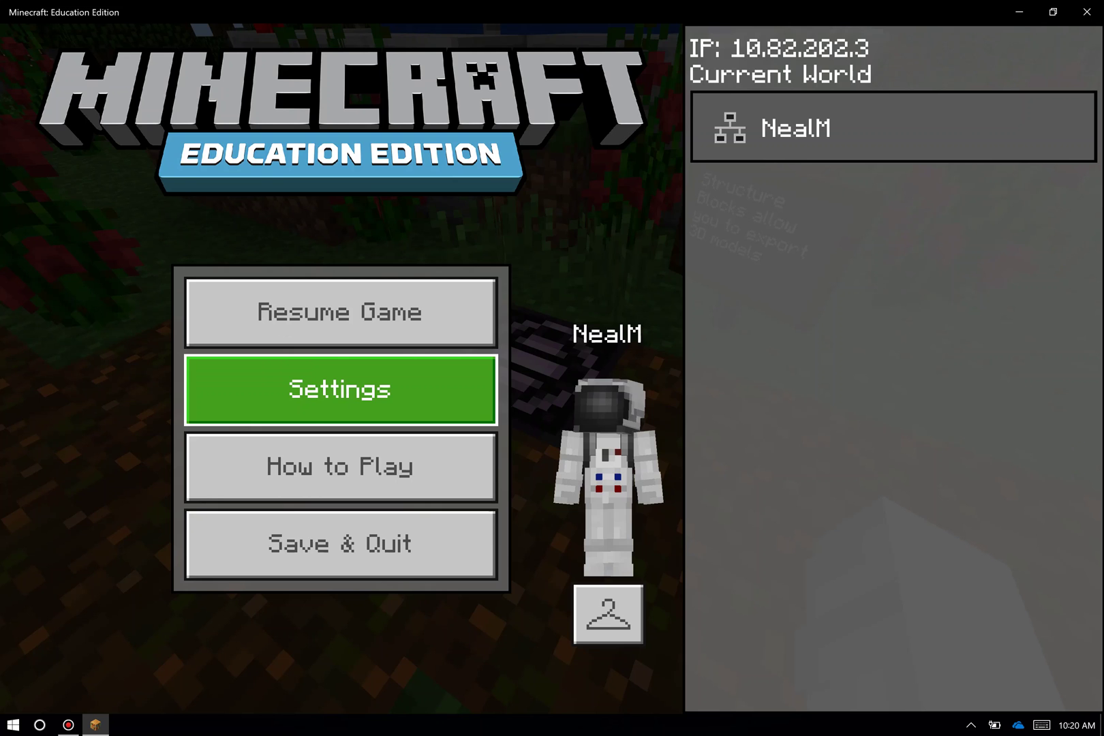
key("Return")
key("Right")
key("Down")
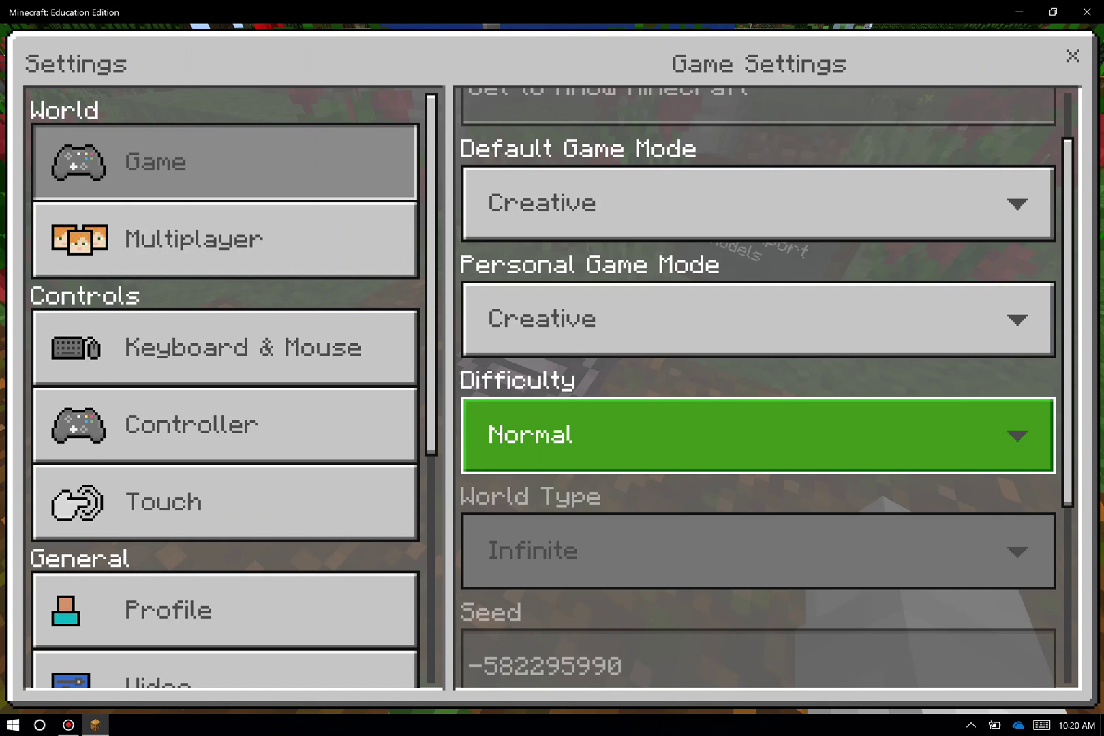
key("Down")
scroll(758, 387, "down", 4)
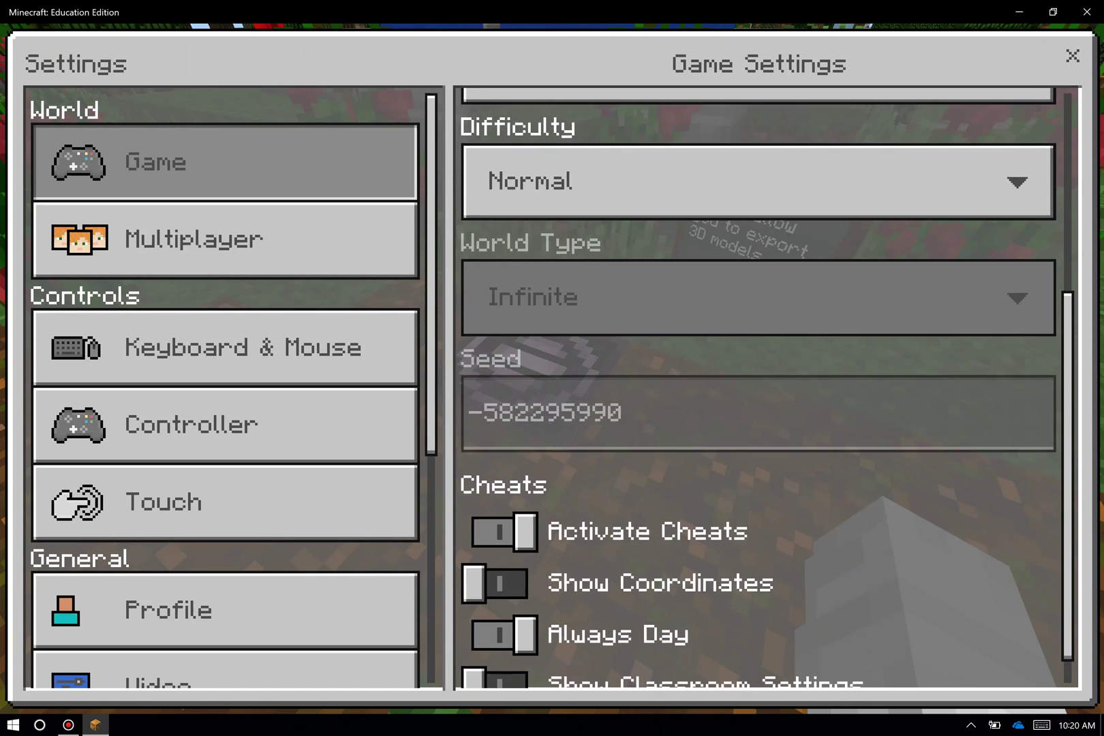
key("Down")
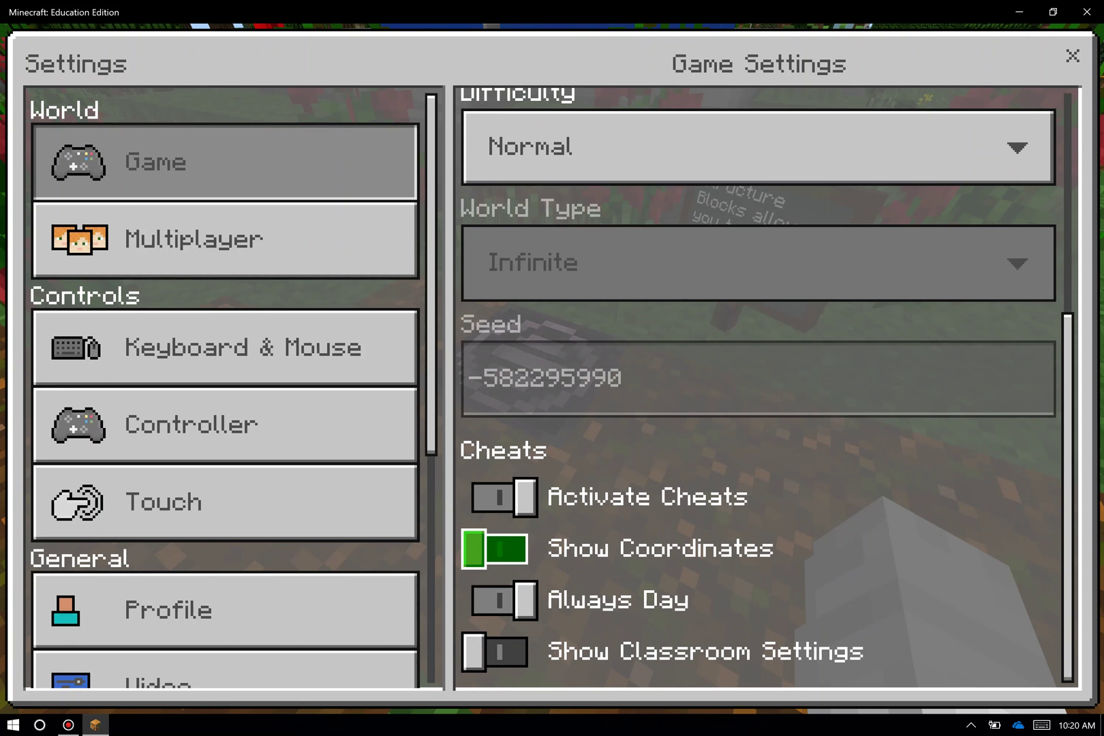
key("Return")
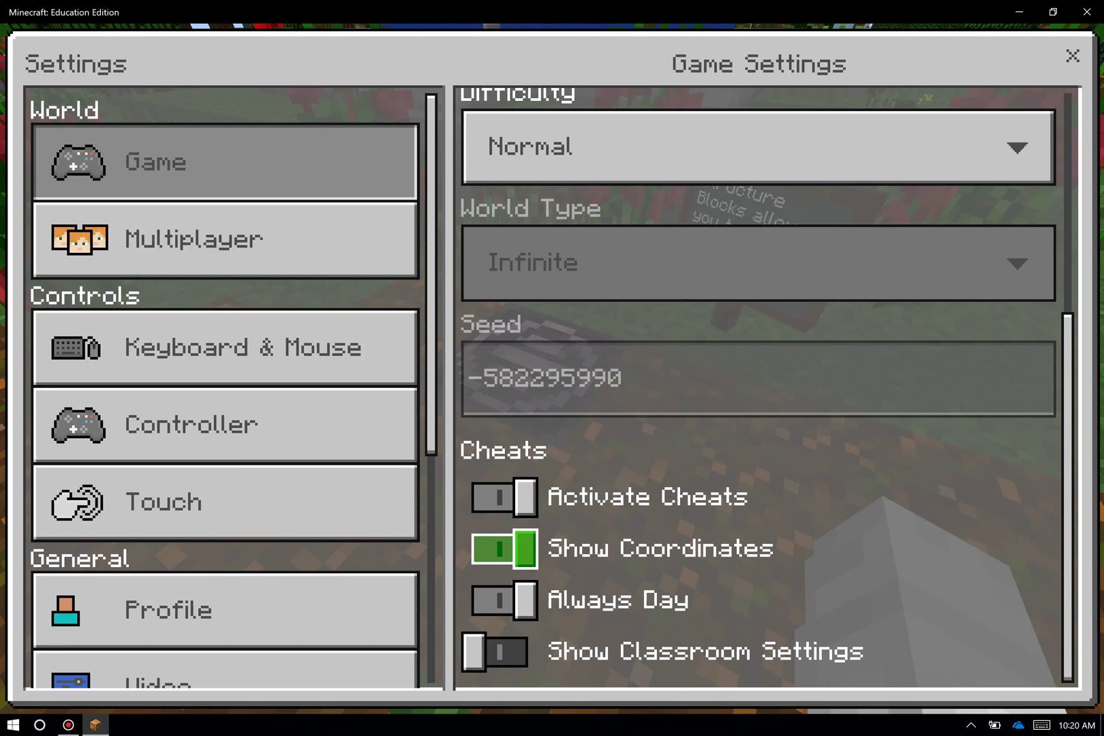
key("Escape")
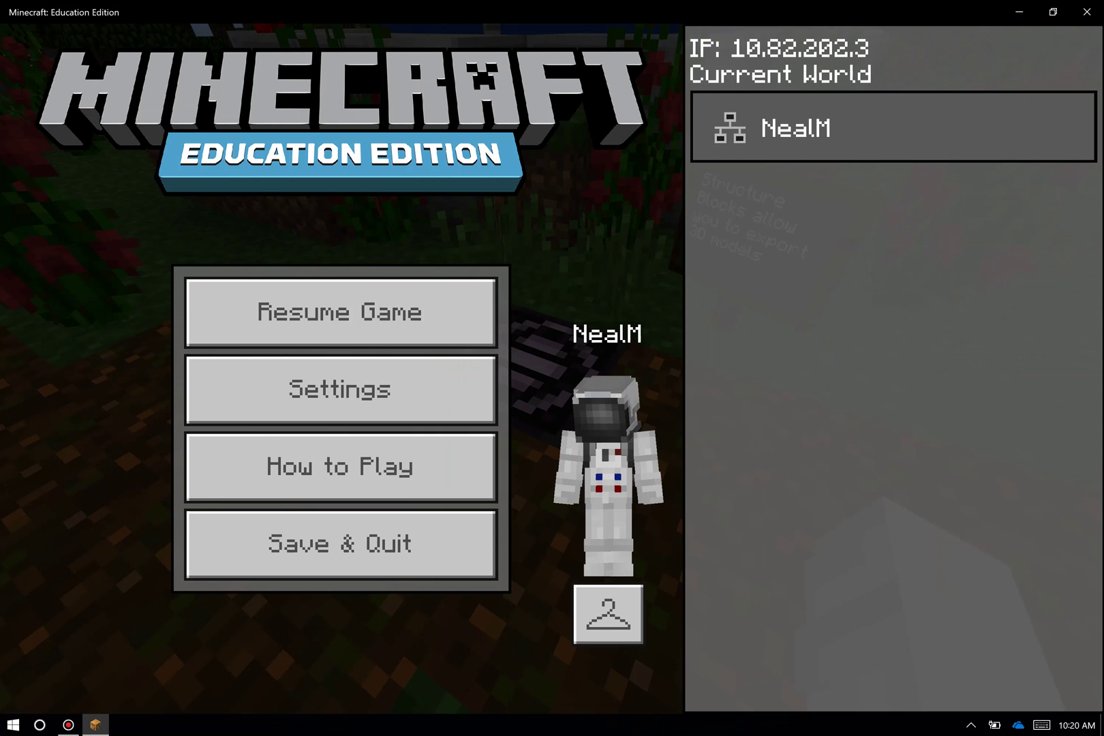
key("Escape")
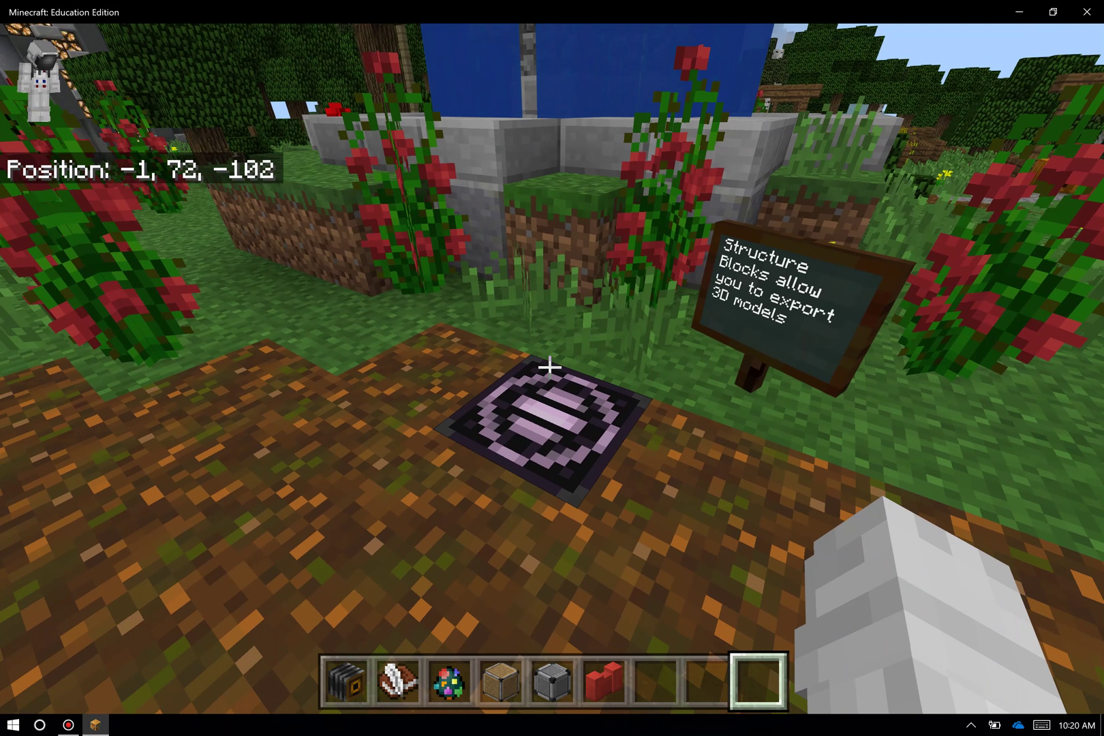
- Move around beside the structure block in each horizontal direction and examine how the X and Z position coordinates respond
mouse_move(549, 367)
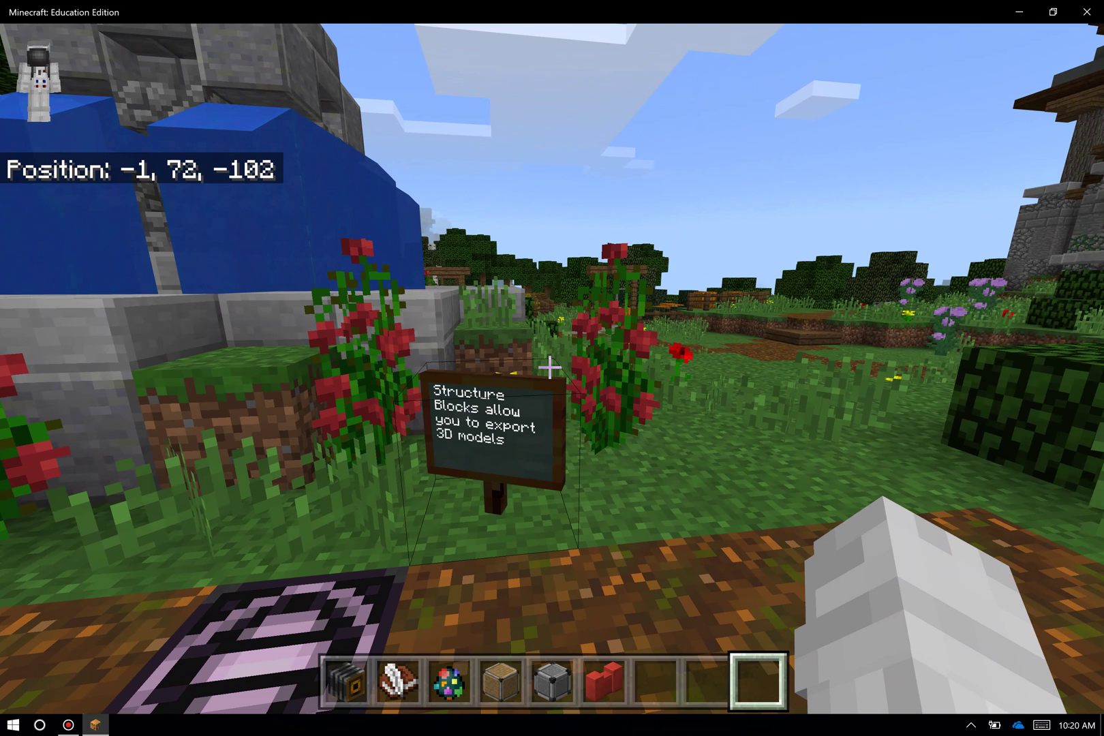
key("a")
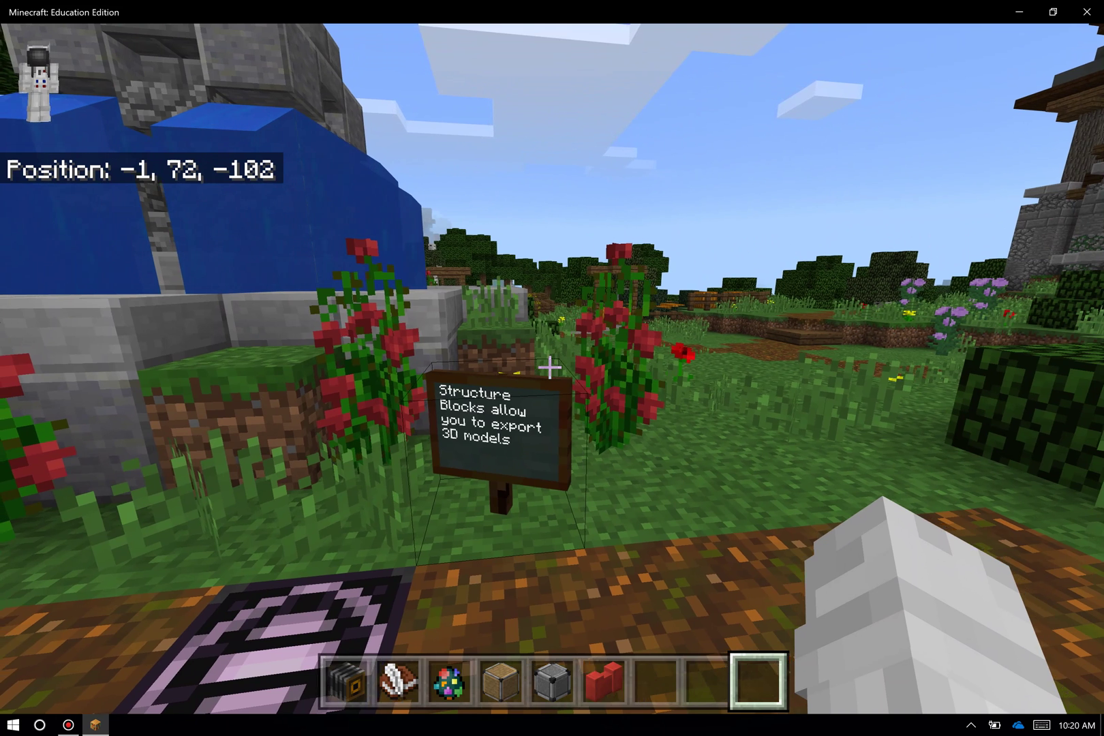
key("d")
key("d")
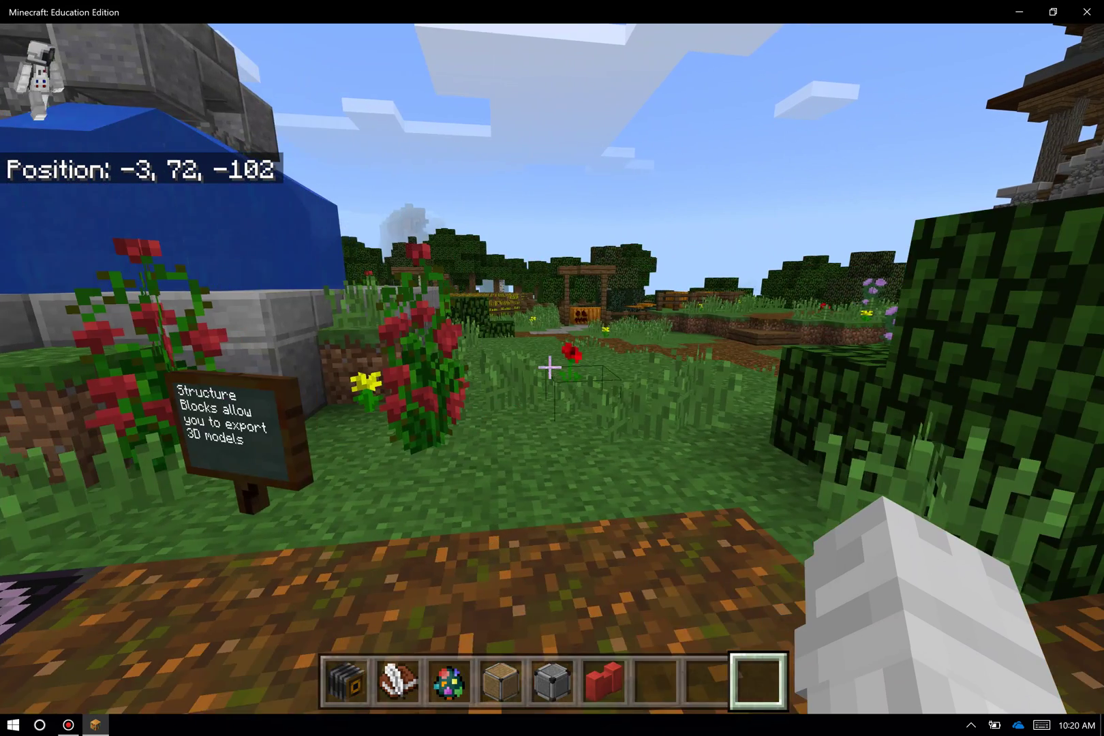
key("a")
key("w")
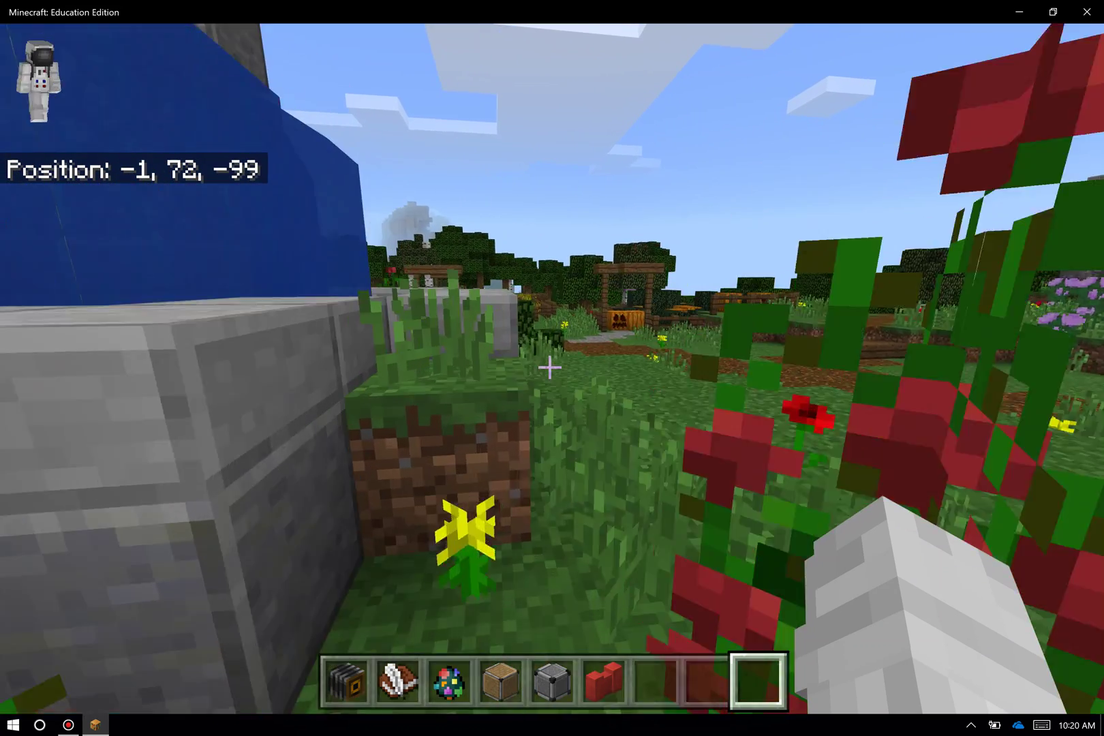
key("s")
key("w")
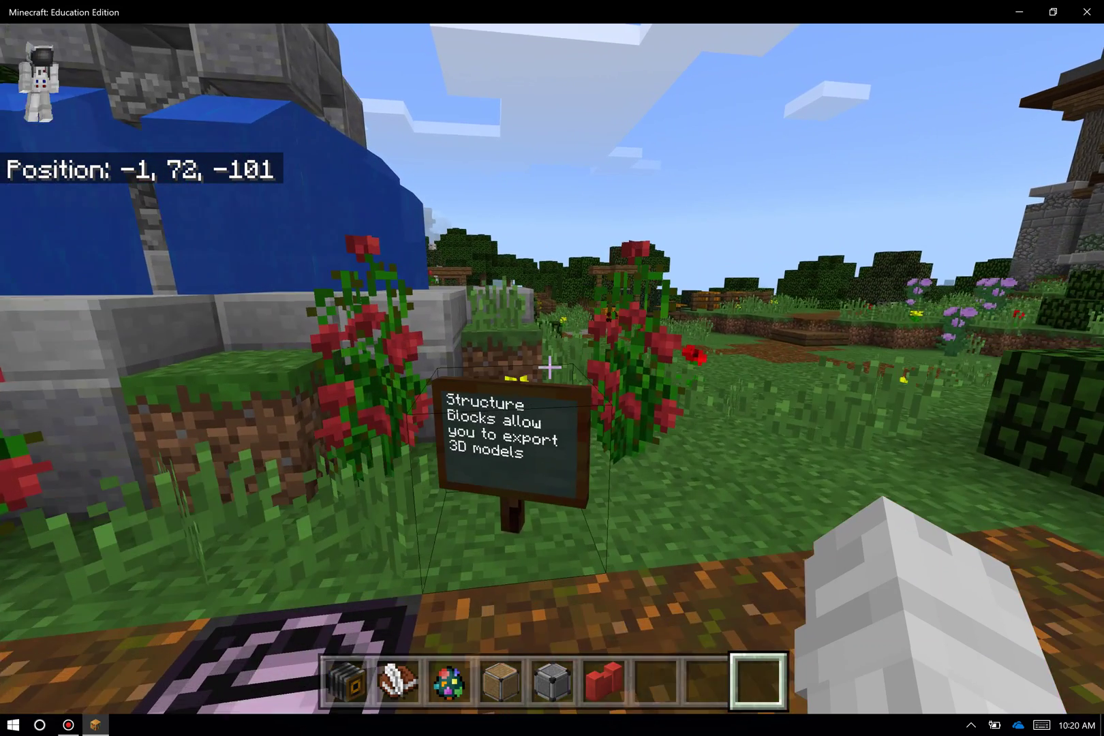
key("s")
key("a")
key("a")
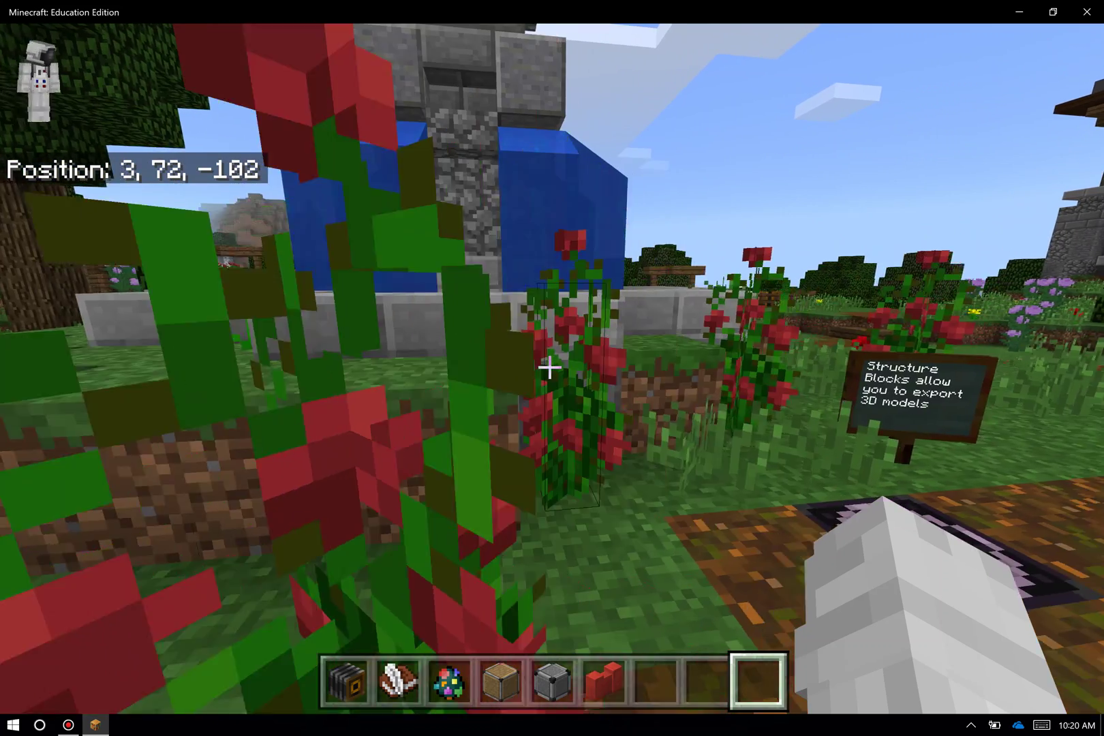
key("d")
key("a")
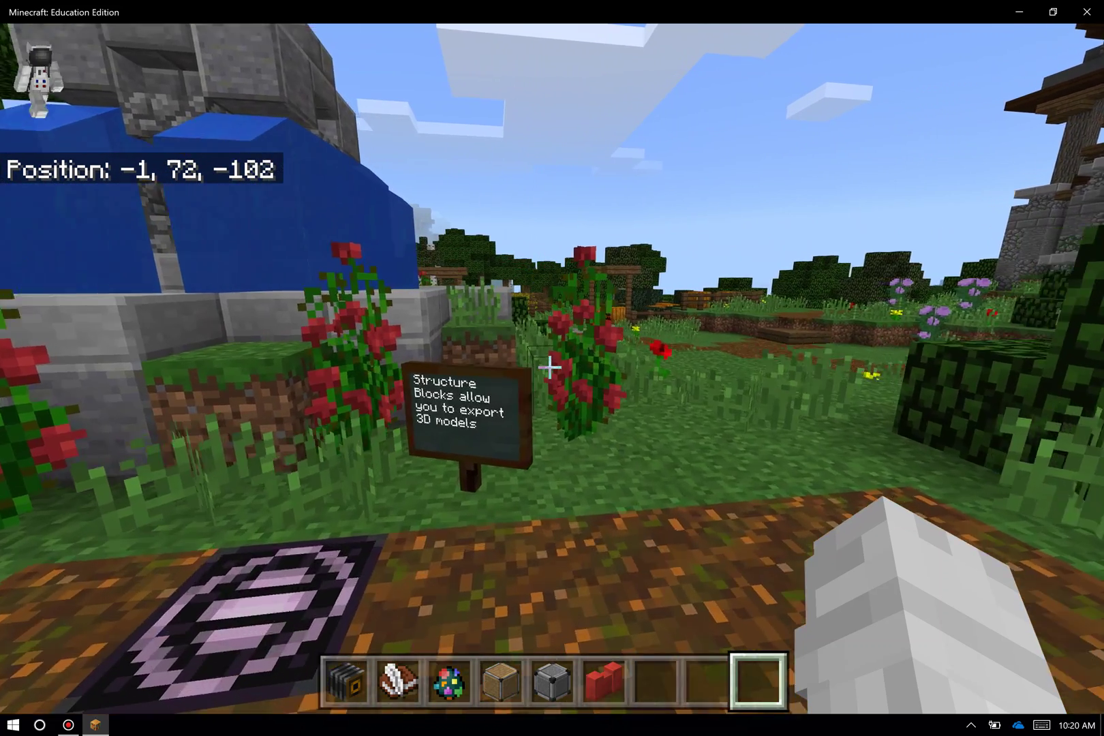
key("w")
key("s")
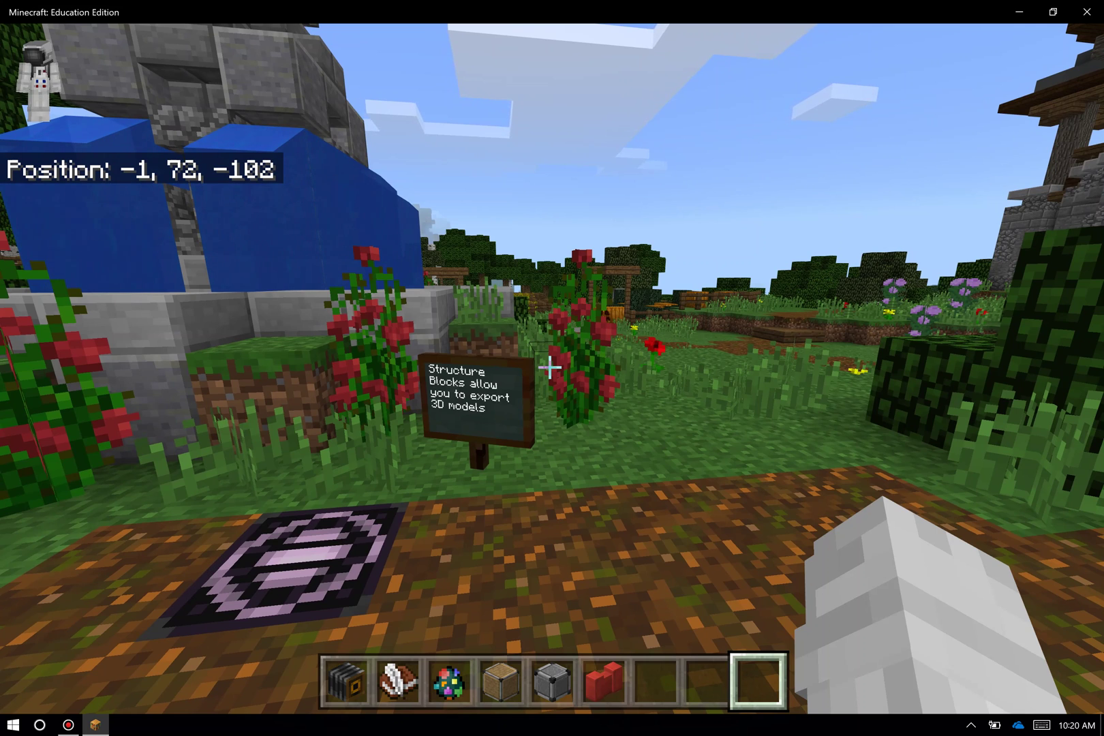
- Fly upward and come back down to the ground to examine how the Y position coordinate responds
key("space")
key("space")
key("space")
key("space")
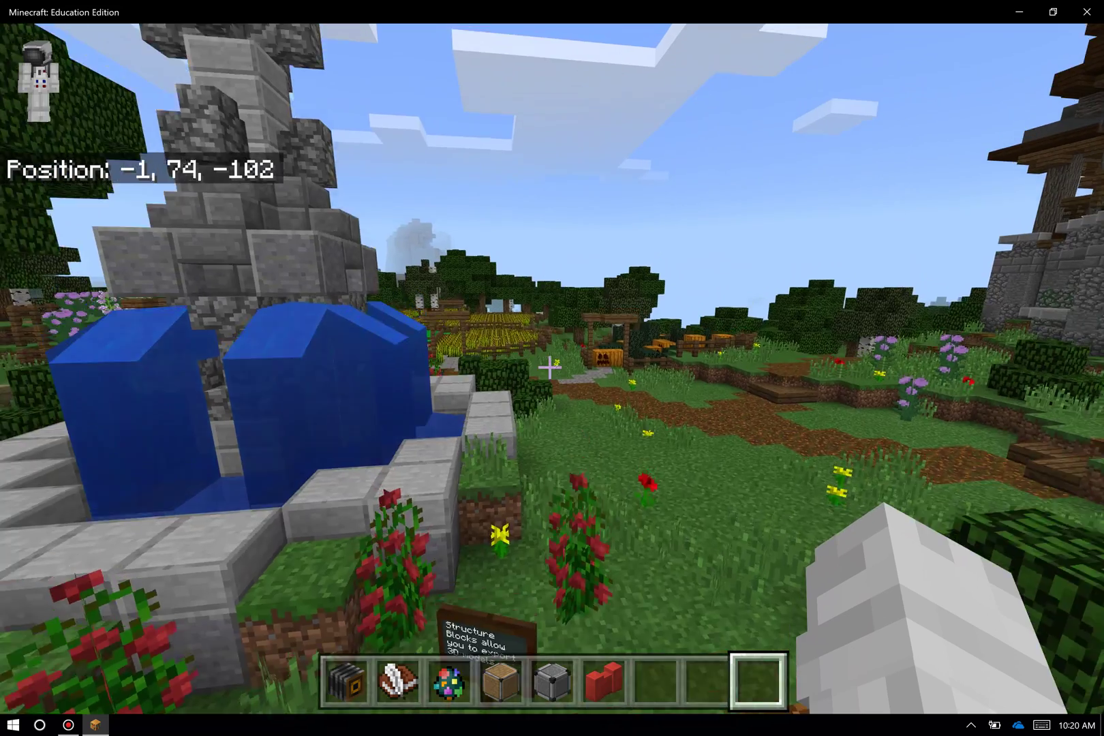
key("space")
key("shift")
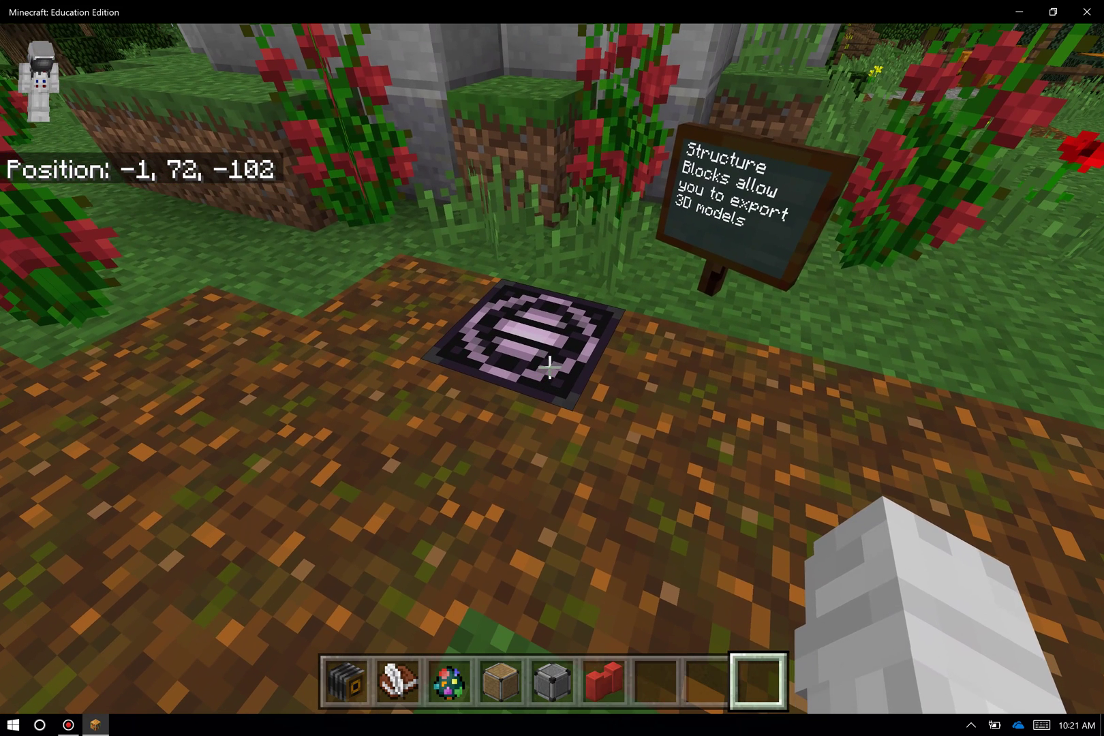
- Open the settings of the structure block in front of the fountain and set its Y size to 3
right_click(549, 368)
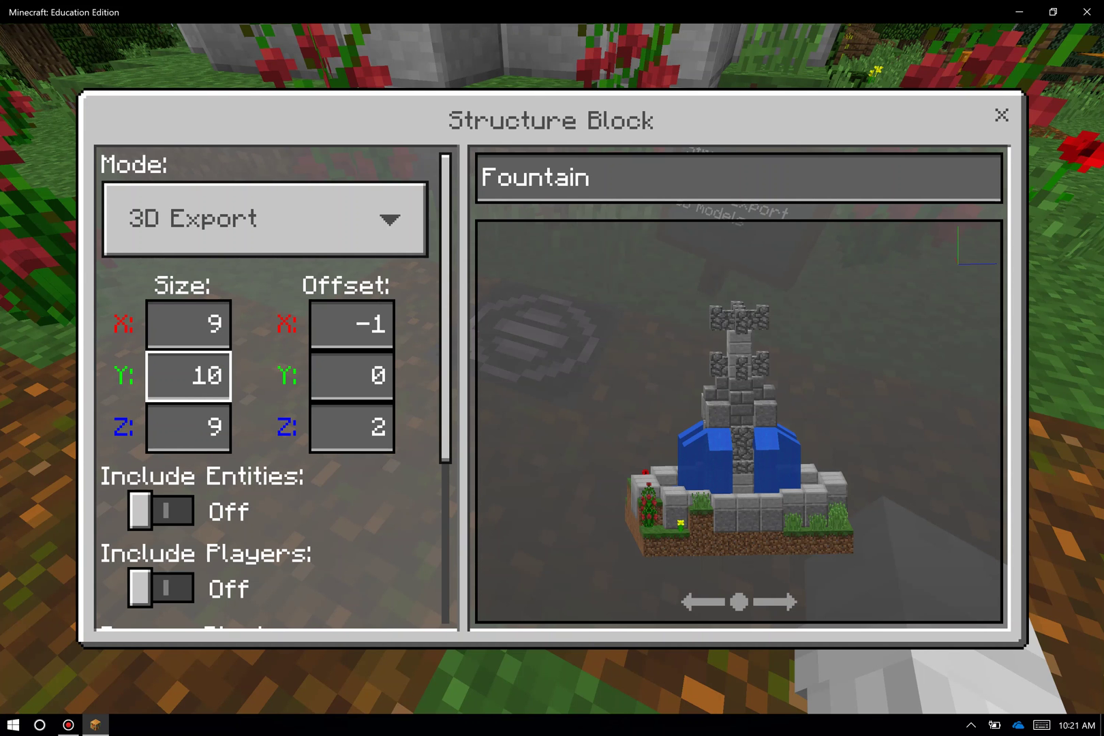
key("BackSpace")
key("BackSpace")
type("3")
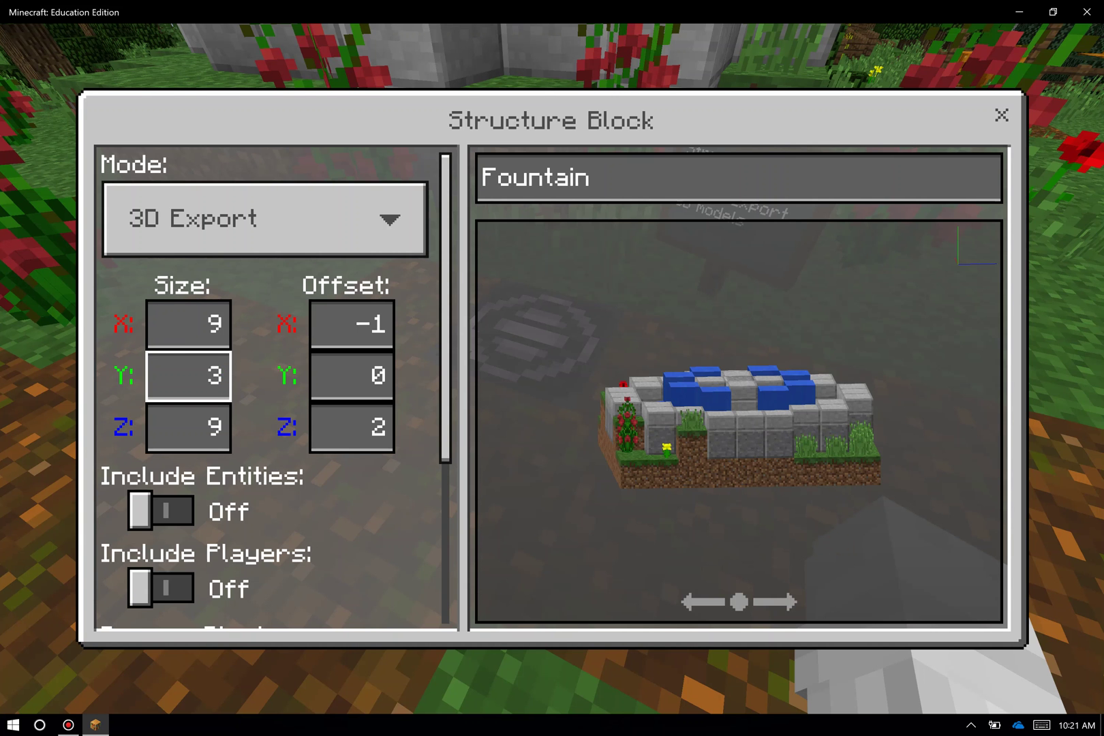
key("Return")
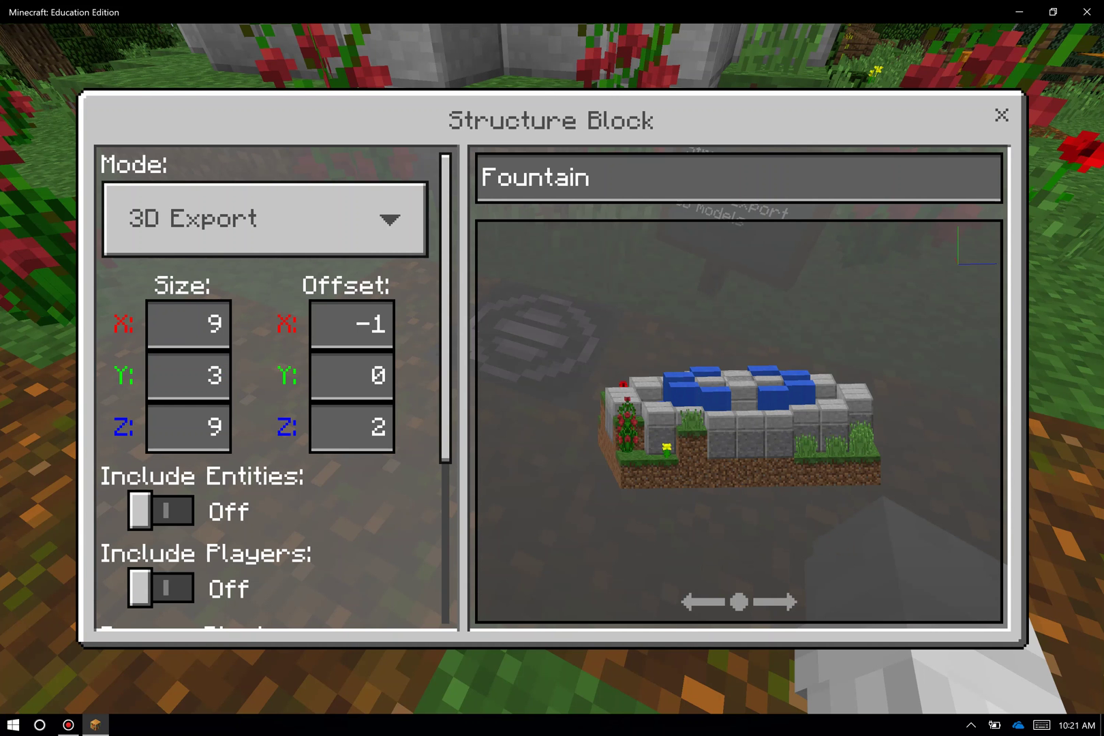
- Set the structure block's Y size to 10 so the selection covers the fountain's full height
key("BackSpace")
type("10")
key("Return")
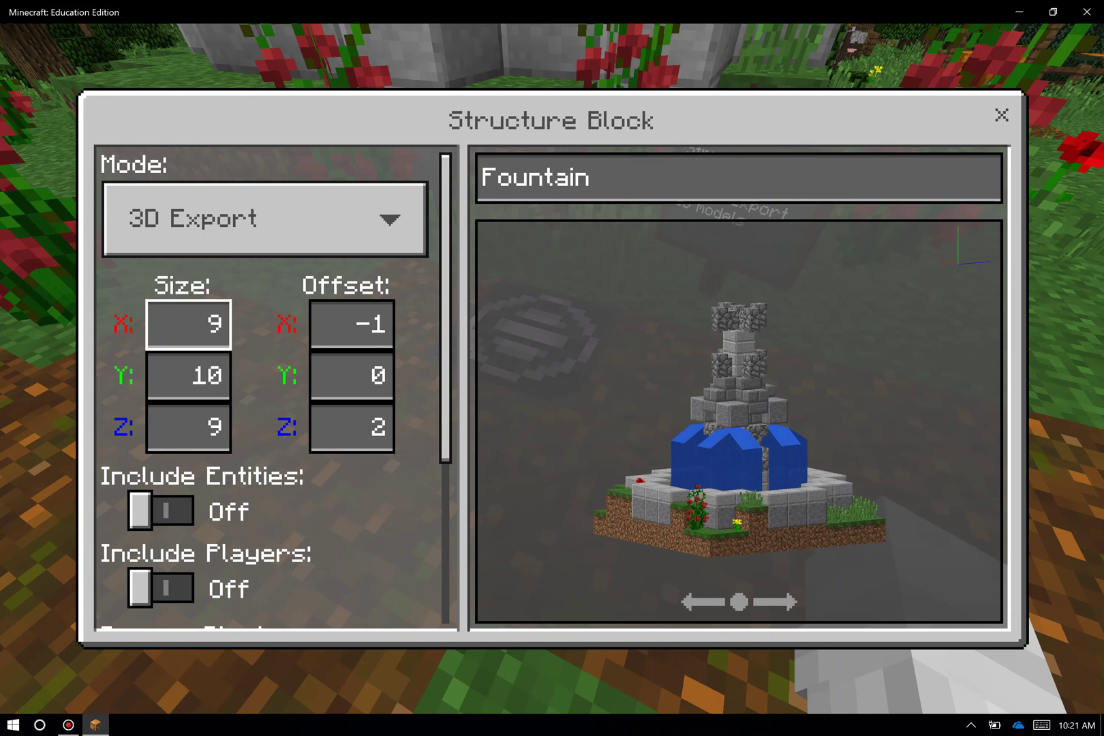
- Try an X size of 4 for the structure block's fountain selection
key("BackSpace")
type("4")
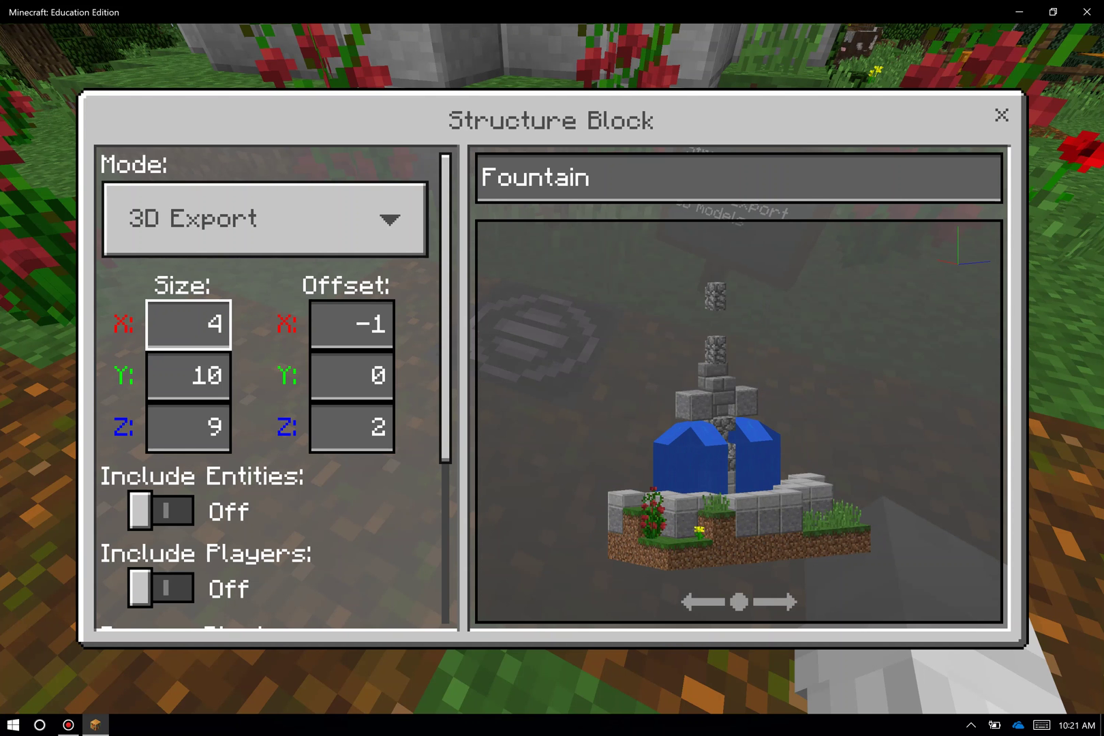
key("Return")
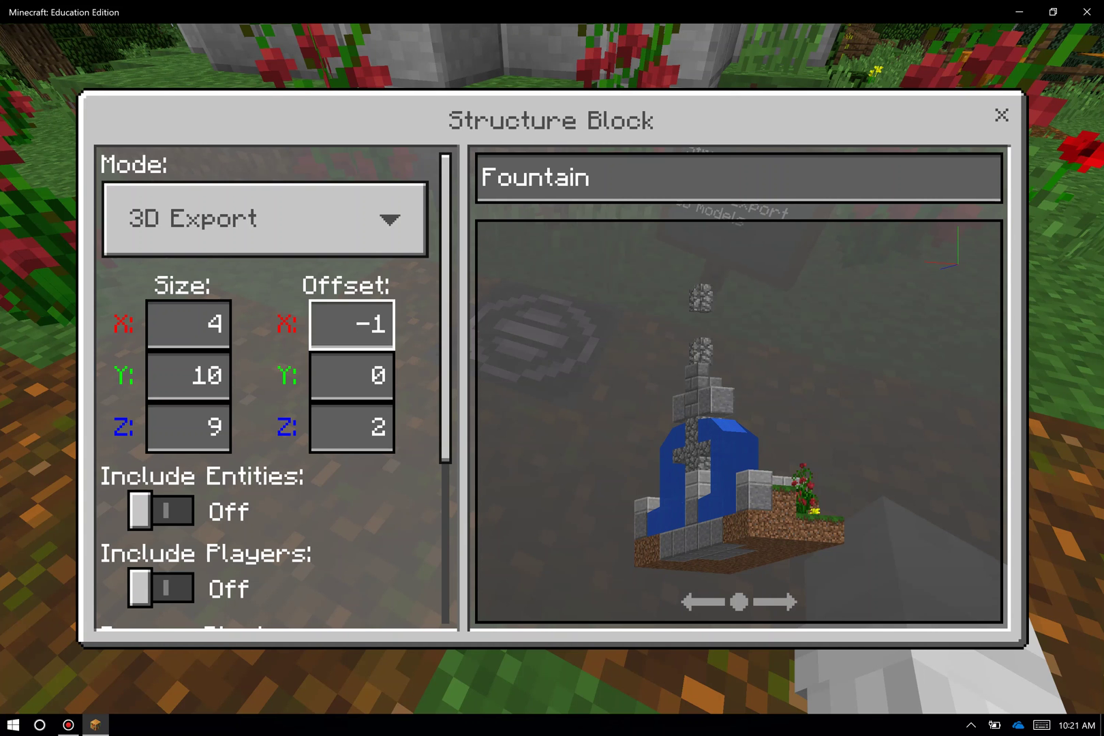
- Set the structure block's X size to 9 so the selection spans the whole fountain
left_click(188, 324)
key("BackSpace")
type("9")
key("Return")
scroll(266, 381, "down", 2)
scroll(266, 381, "down", 1)
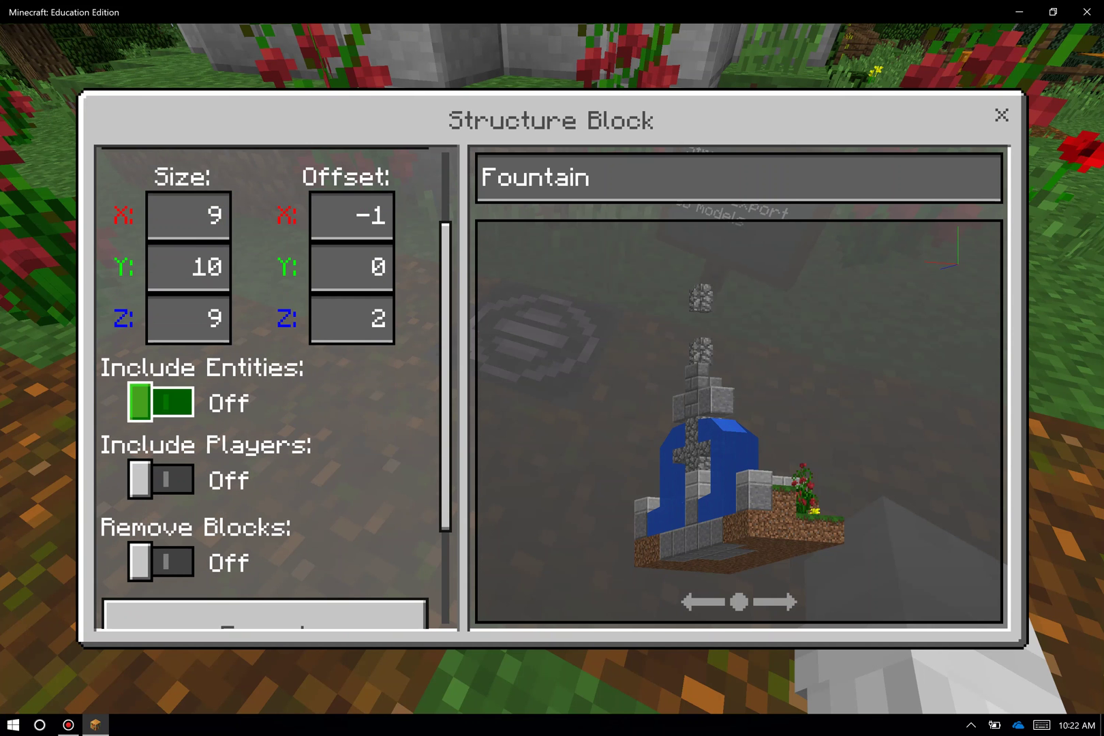
left_click(188, 267)
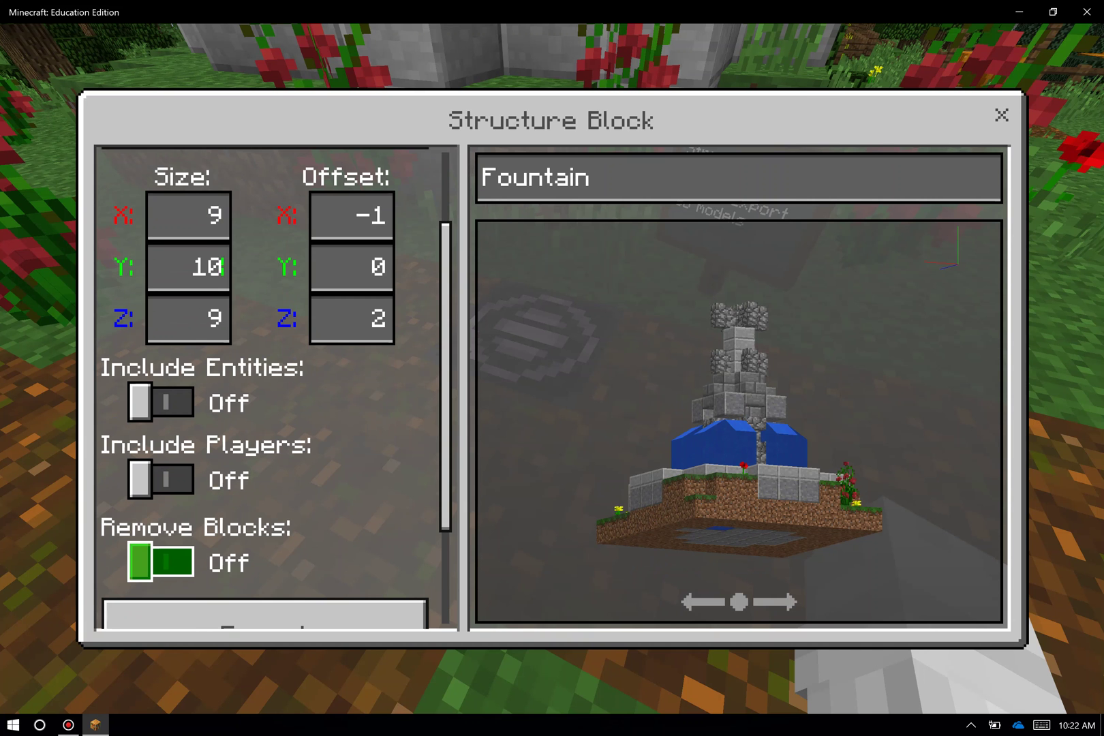
- Try the Remove Blocks option on the fountain selection and switch it back off
scroll(160, 562, "down", 2)
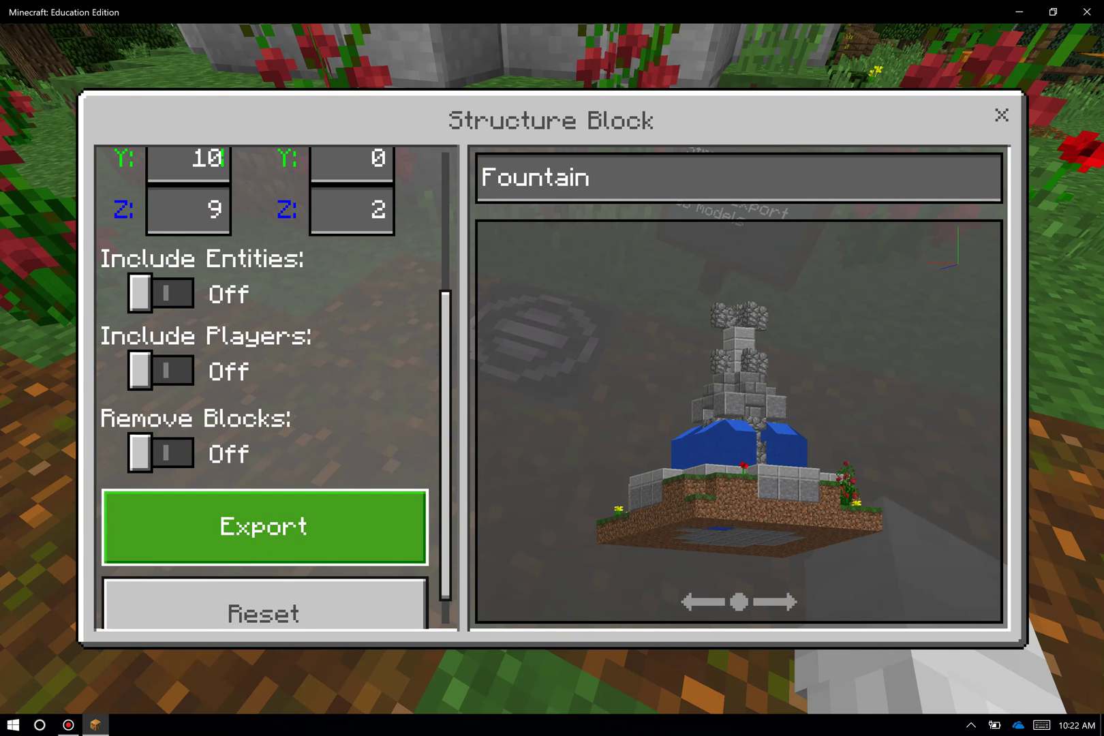
left_click(164, 452)
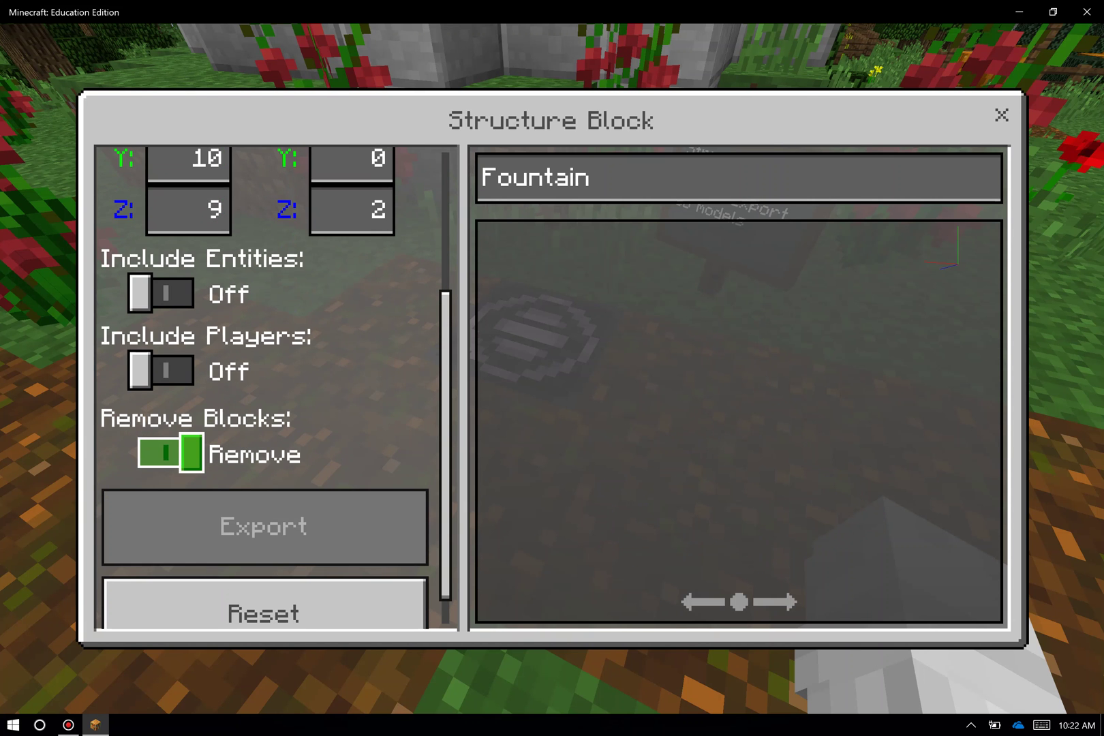
left_click(167, 453)
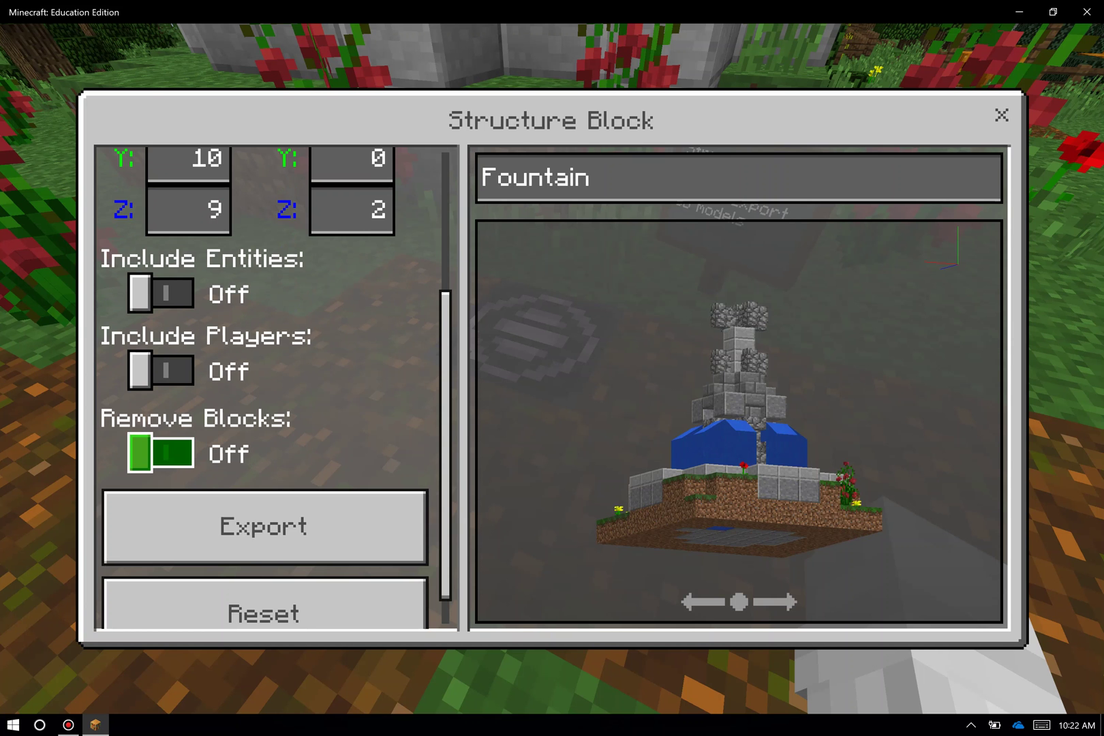
- Export the fountain as a 3D model to the Desktop with the file name Fountain
scroll(266, 389, "up", 1)
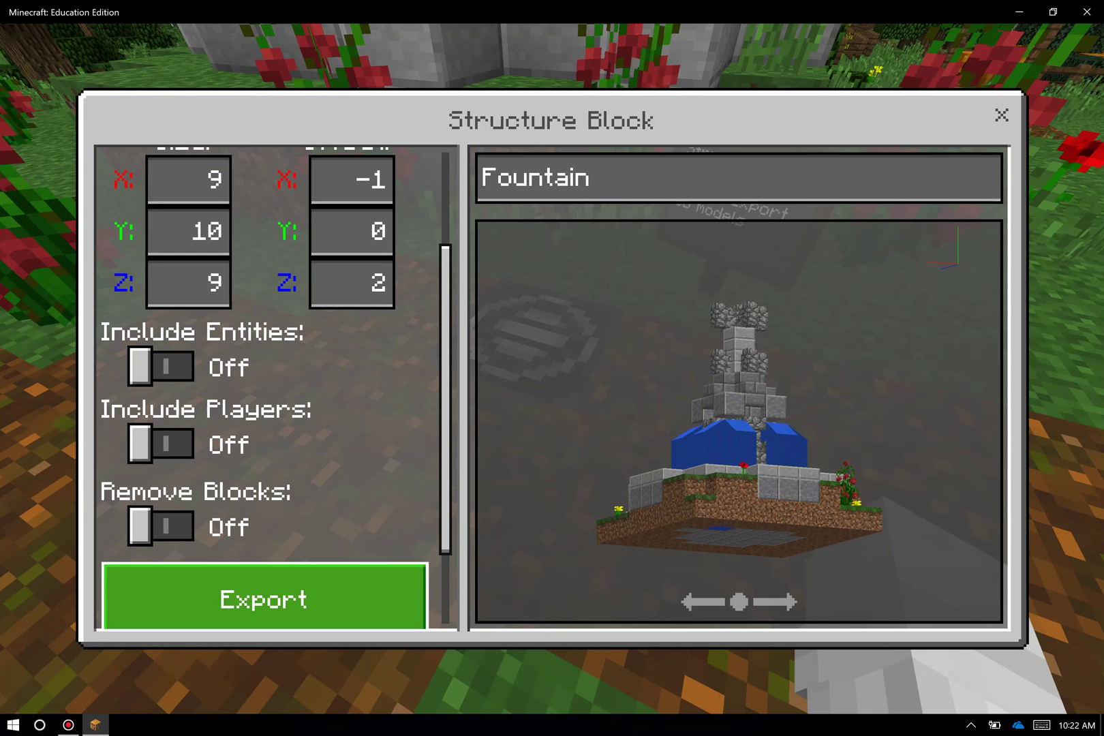
scroll(266, 586, "down", 2)
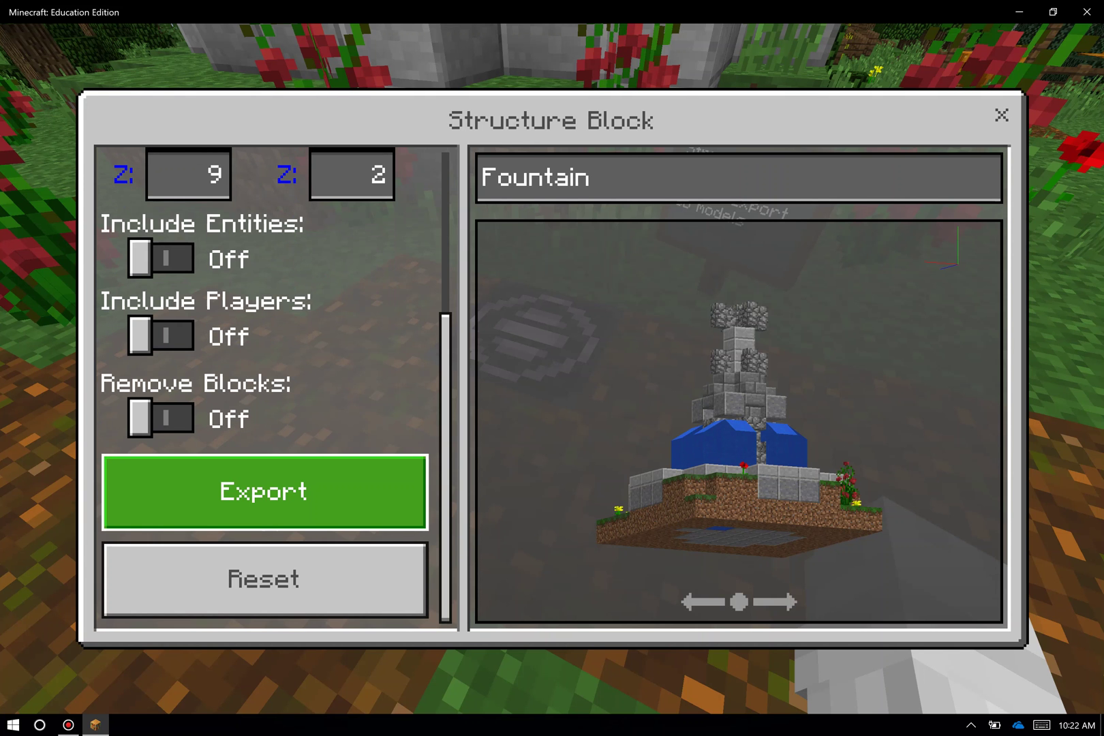
left_click(264, 491)
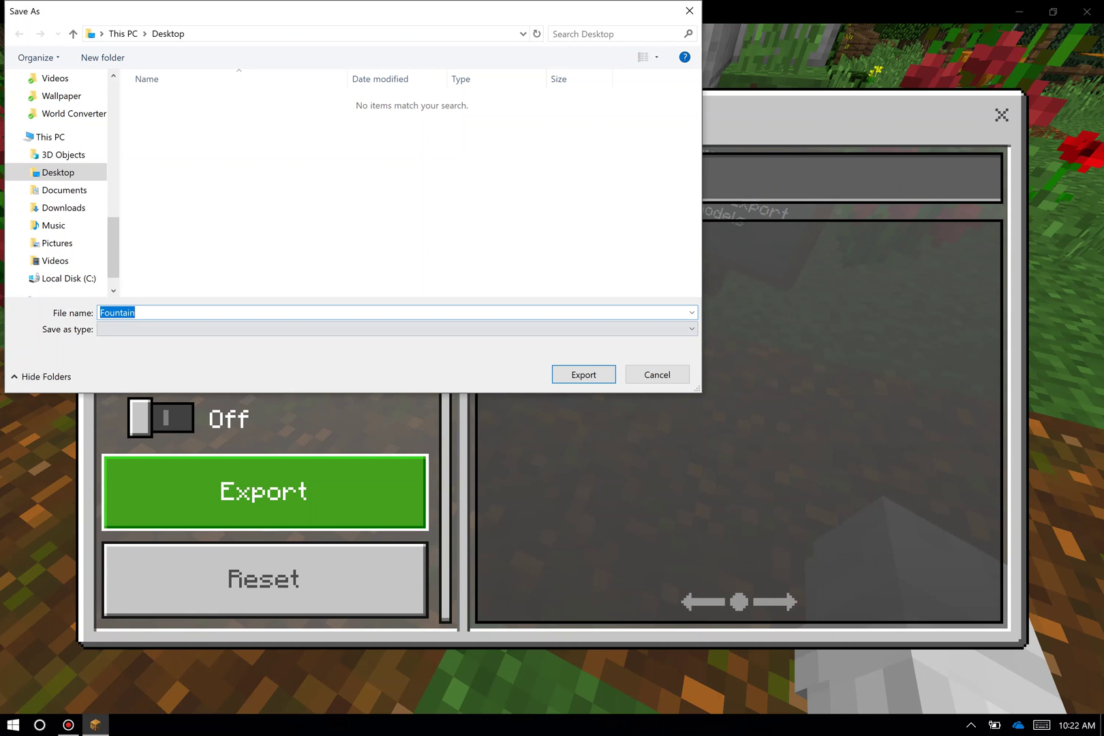
left_click(583, 374)
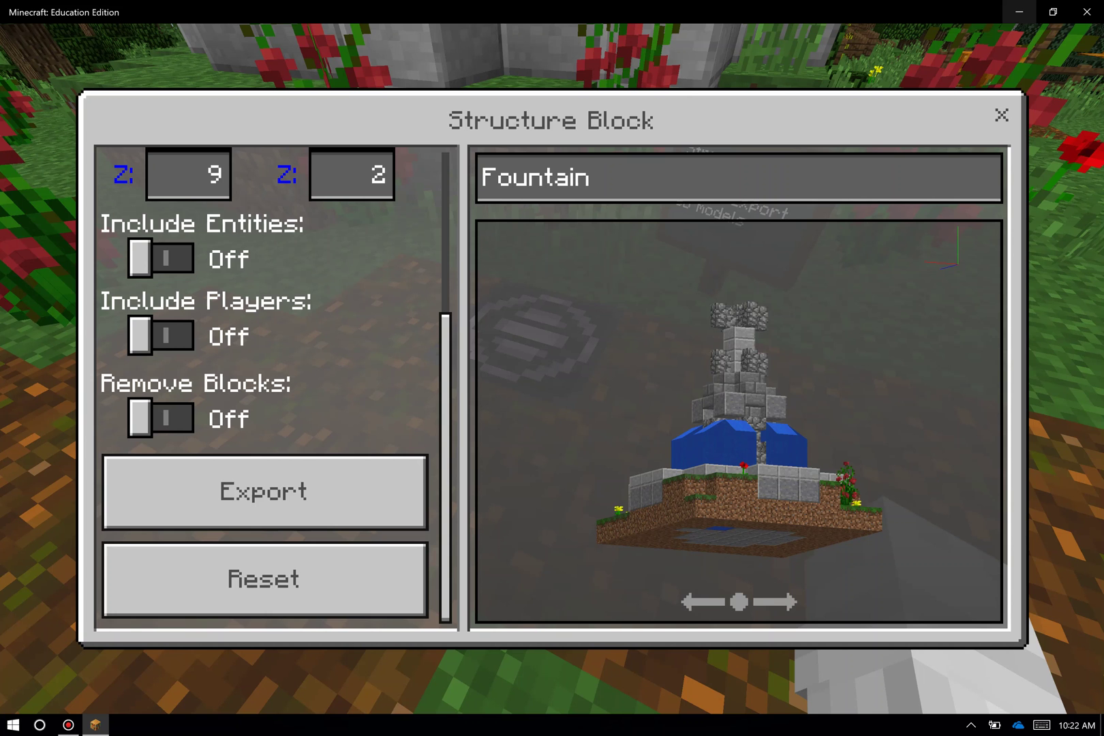
- Minimize the game, open the exported Fountain file from the desktop in Mixed Reality Viewer, and dismiss its welcome screen
left_click(1018, 11)
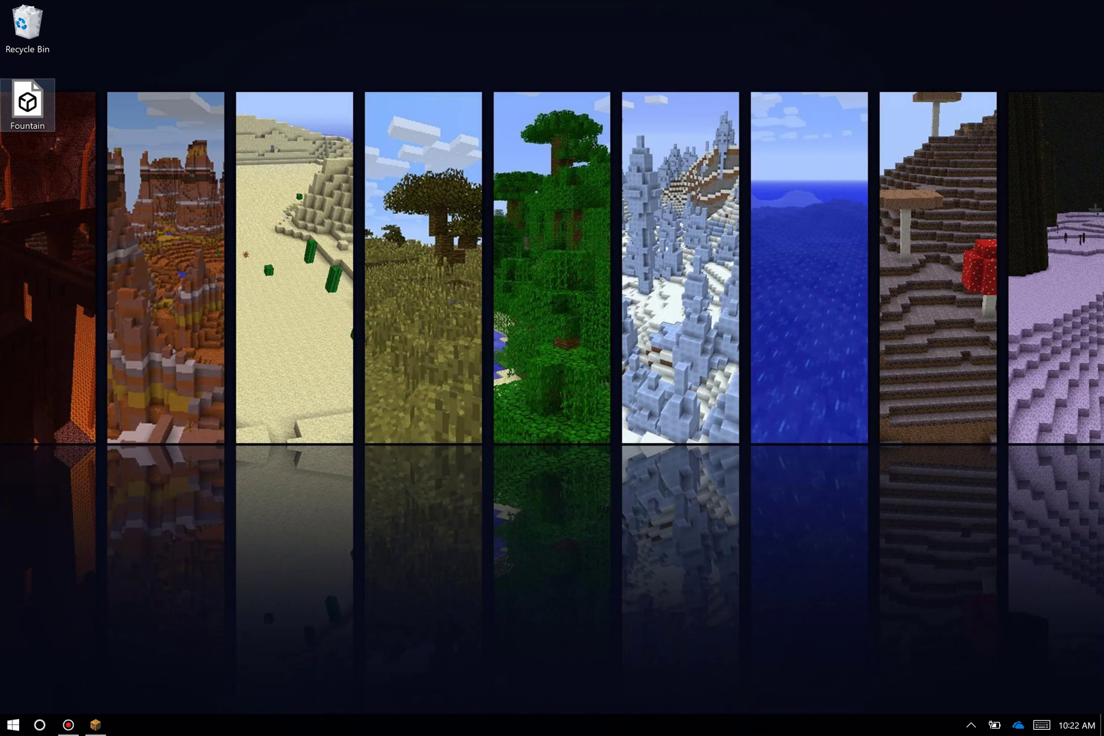
left_click(27, 104)
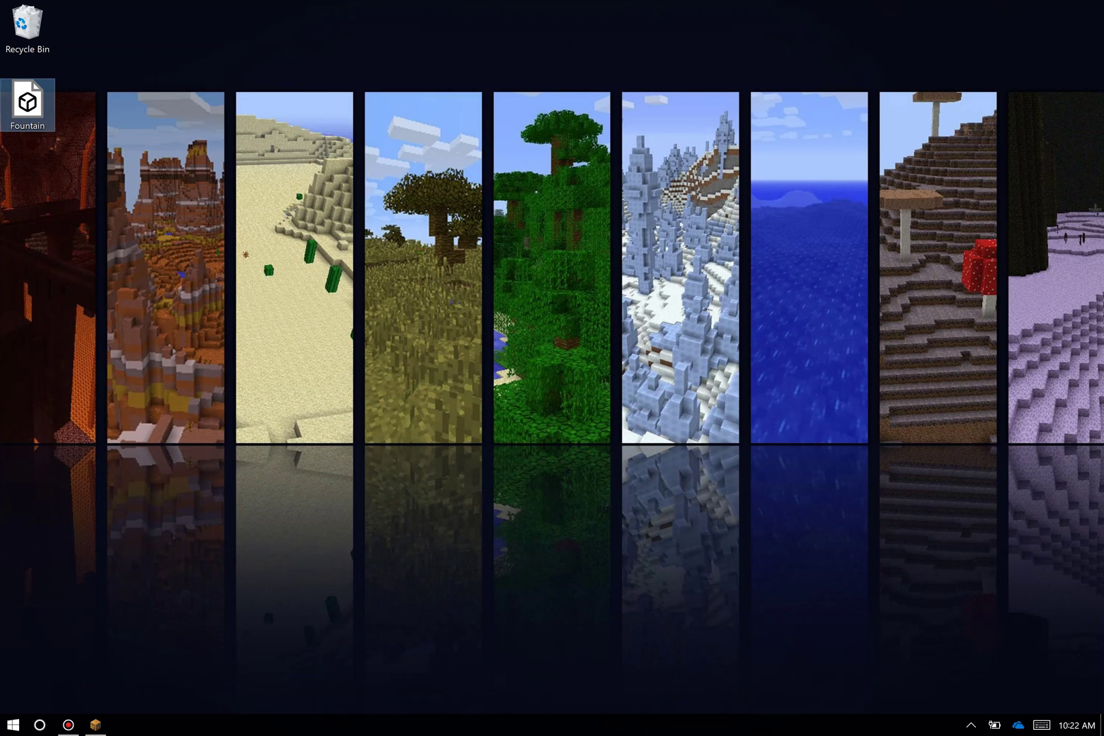
right_click(28, 112)
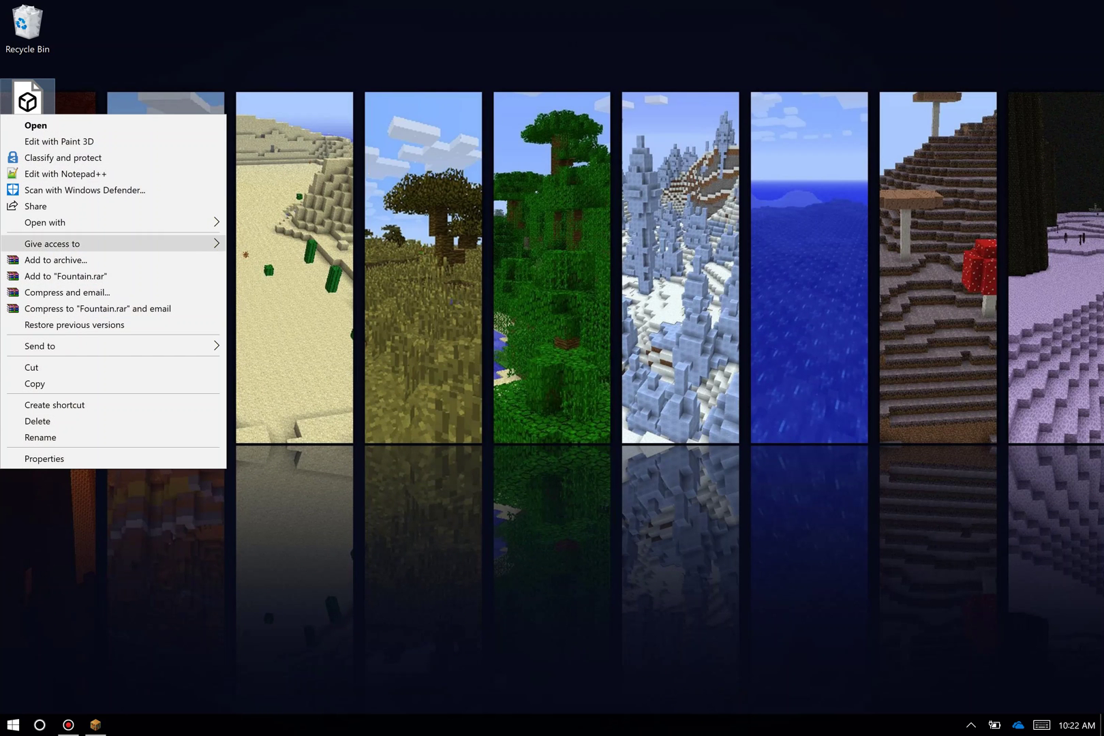
mouse_move(102, 222)
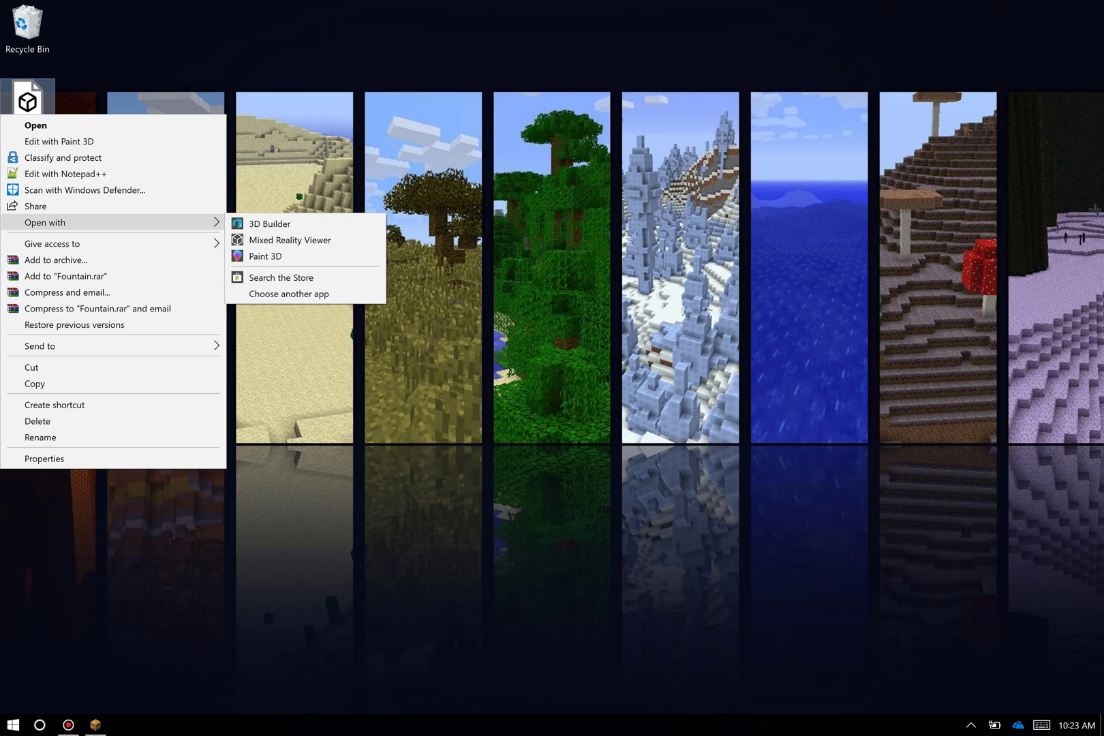
left_click(289, 240)
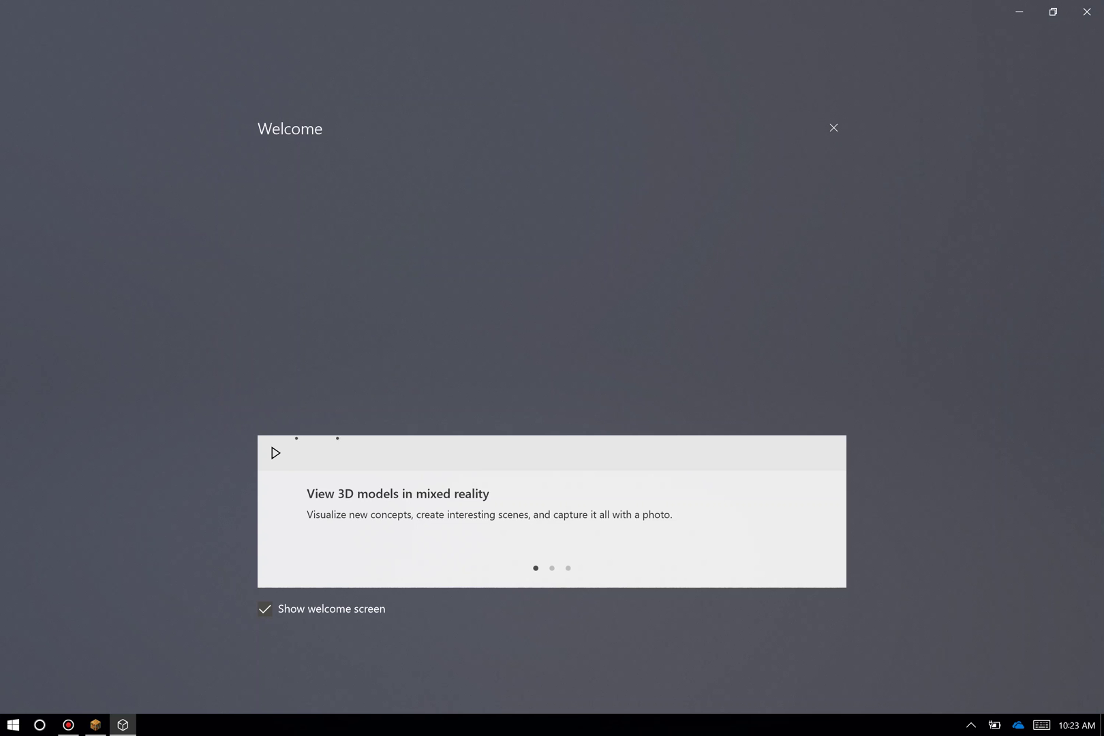
left_click(834, 128)
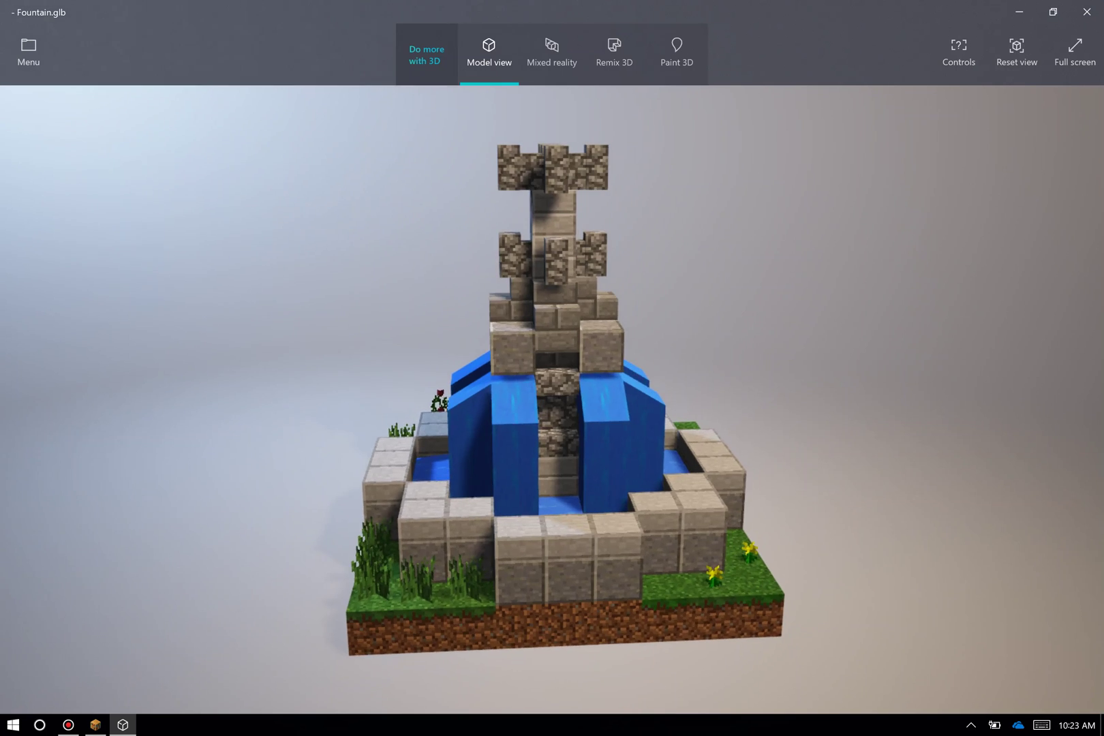